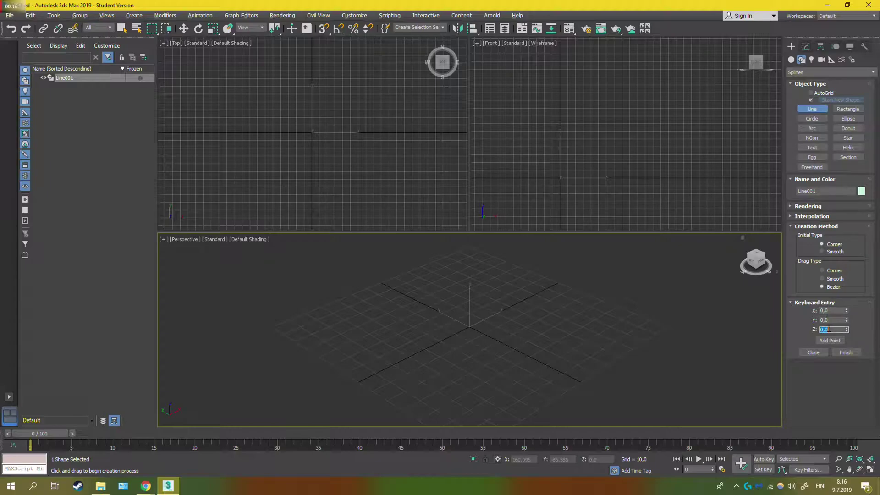
Add three more line points at X/Y/Z coordinates (0, 0, 50), (120, 0, 50) and (120, 0, 20)
text(50)
click(823, 341)
text(120)
click(826, 341)
click(825, 330)
text(20)
click(825, 341)
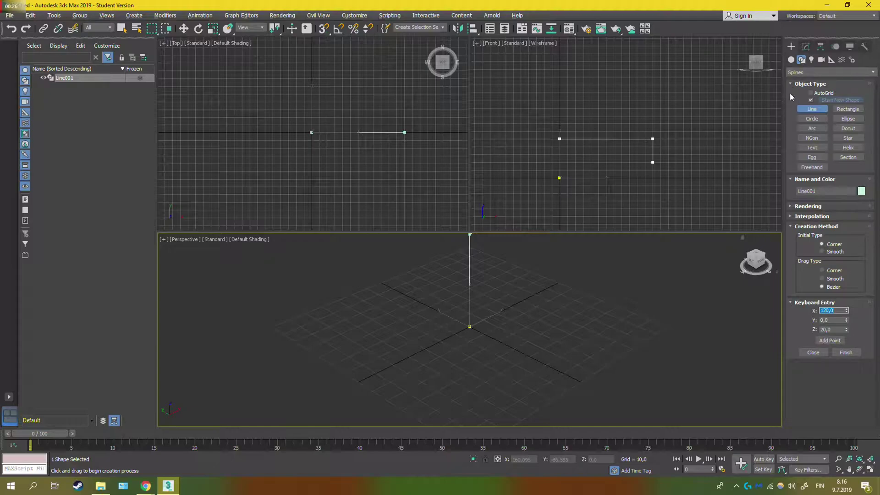
Fillet the line's two upper corner vertices together at vertex level to round both bends
click(803, 48)
click(793, 86)
click(807, 94)
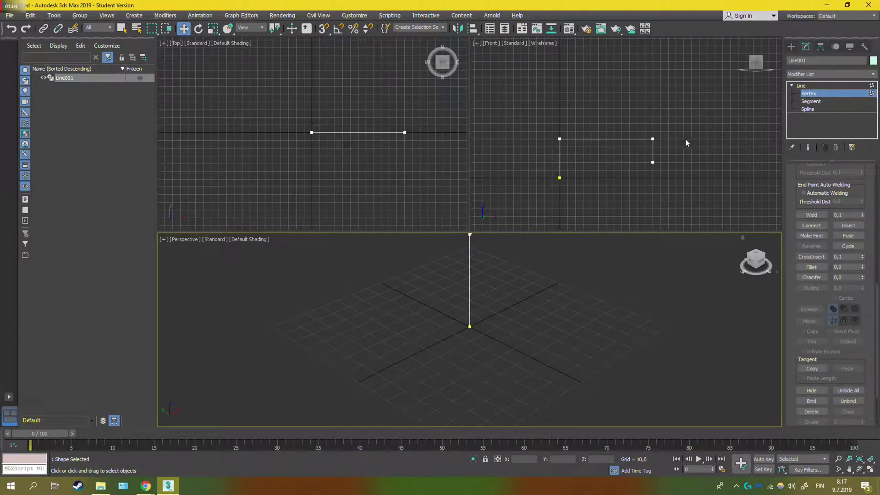
click(653, 138)
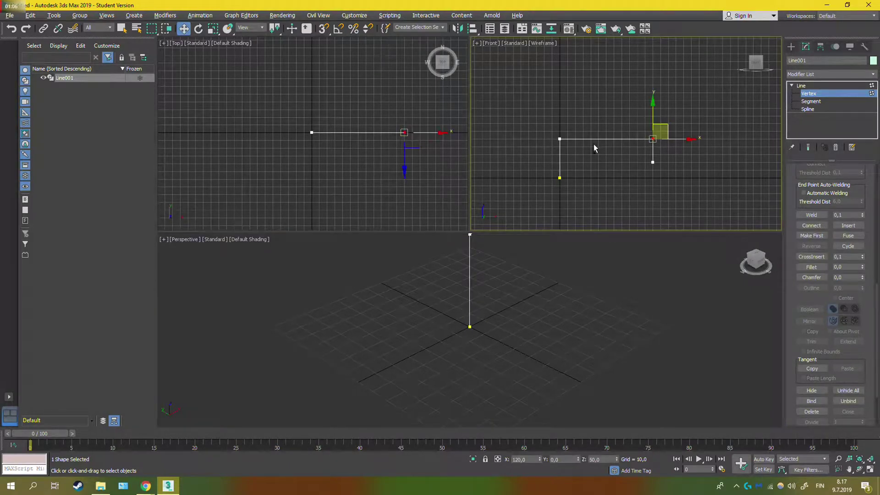
click(560, 138)
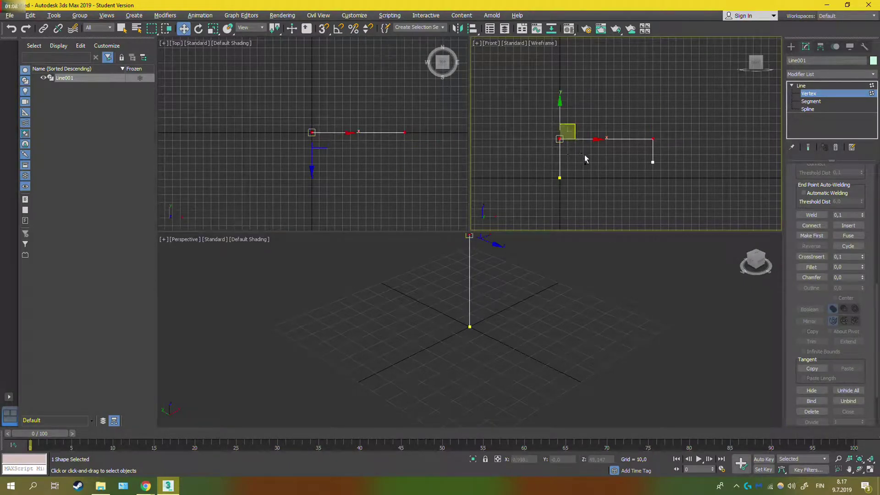
scroll(821, 359, down, 3)
scroll(821, 359, up, 4)
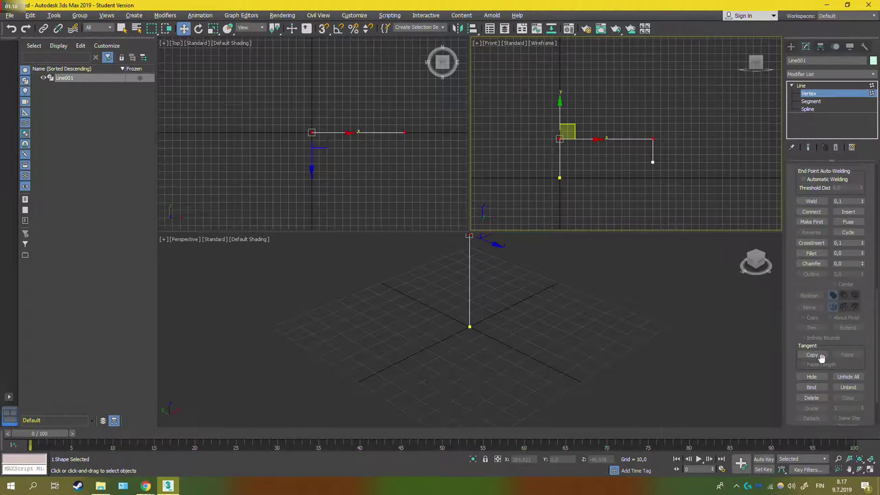
click(844, 294)
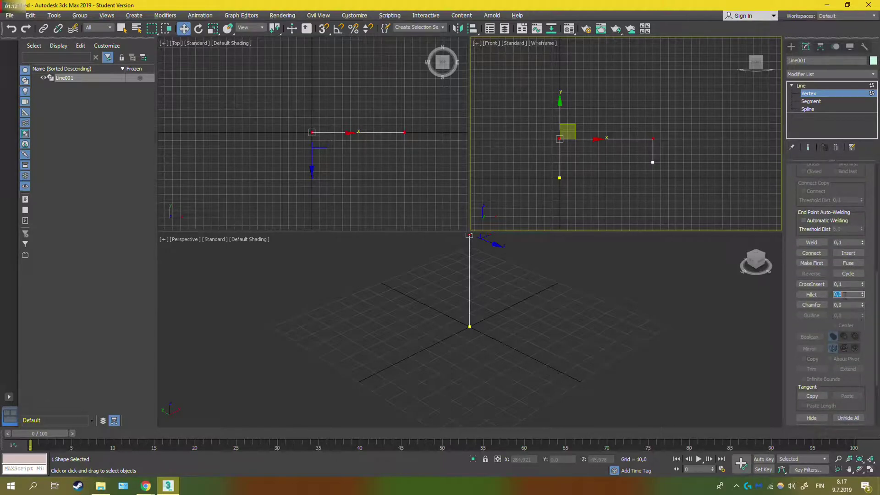
key(Return)
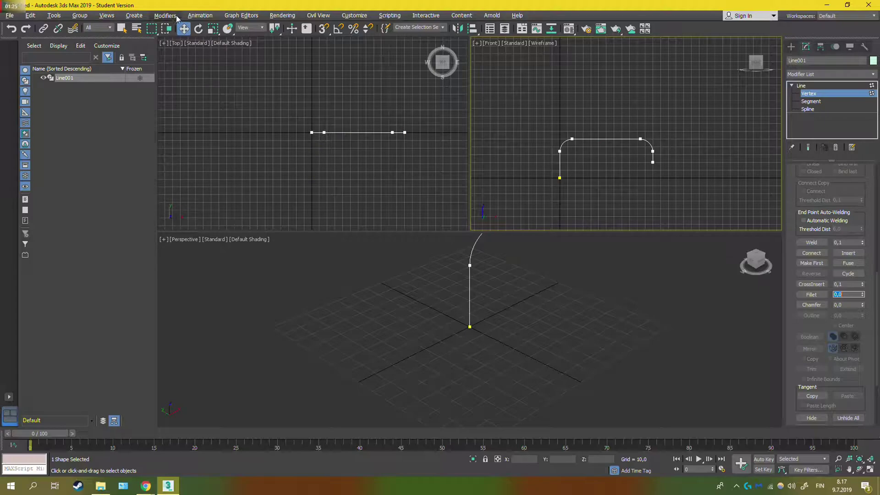
Draw a circle in the Front view beneath the line's horizontal span and set its radius to 8
click(134, 15)
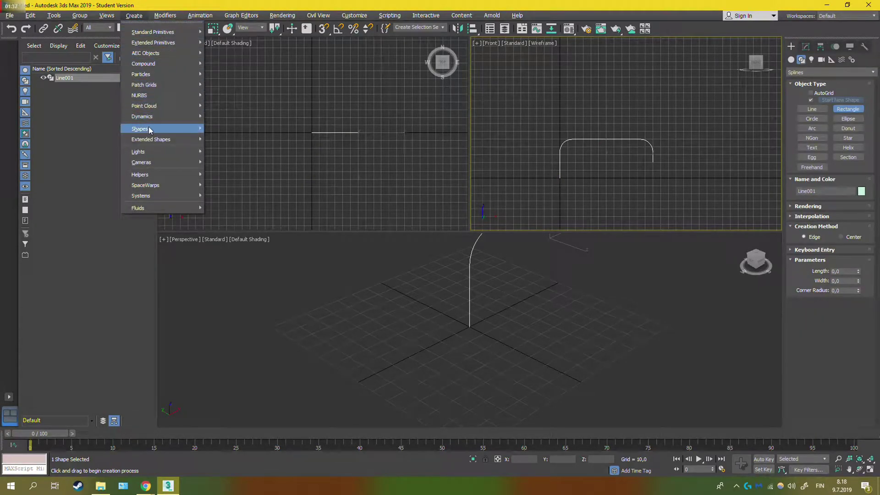
mouse_move(149, 127)
click(230, 156)
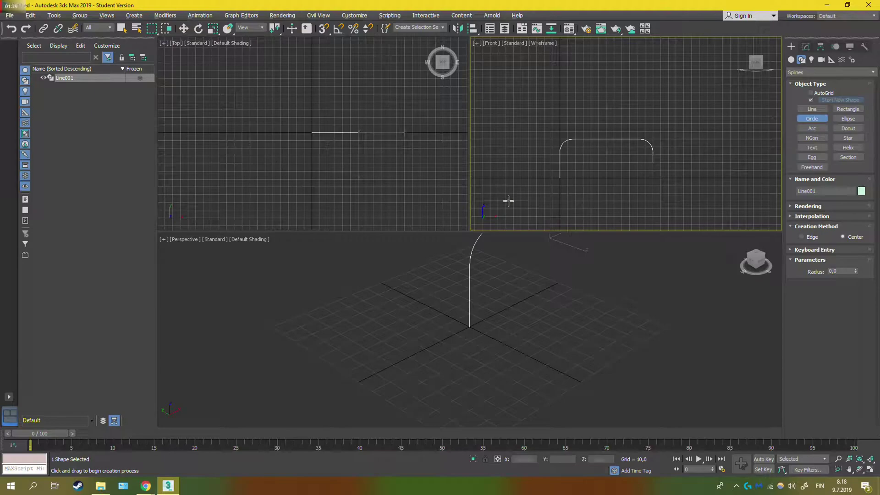
drag(596, 164, 610, 170)
double_click(840, 270)
text(8)
key(Return)
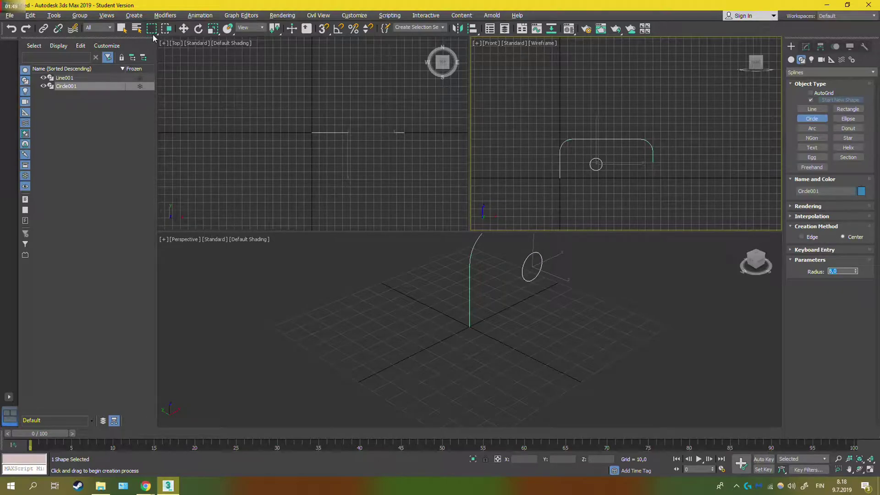
Create a Loft compound object with the line as the path and the circle as the shape
click(80, 80)
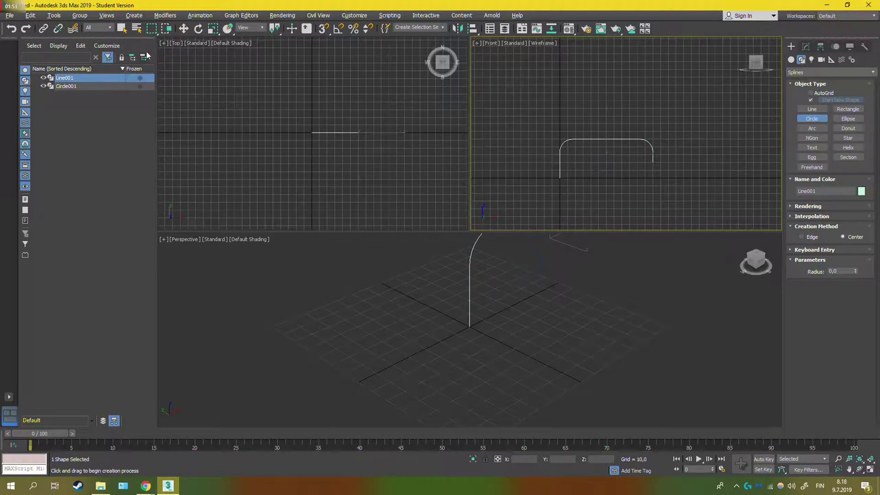
click(134, 17)
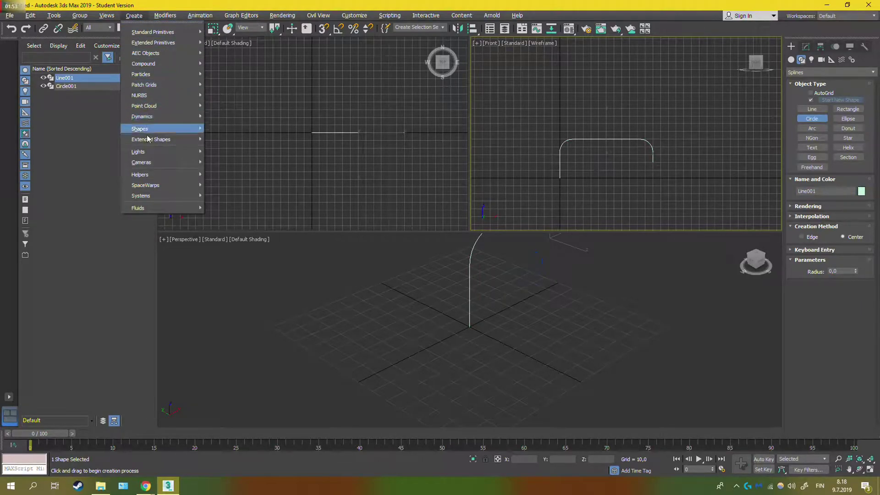
mouse_move(143, 107)
mouse_move(145, 76)
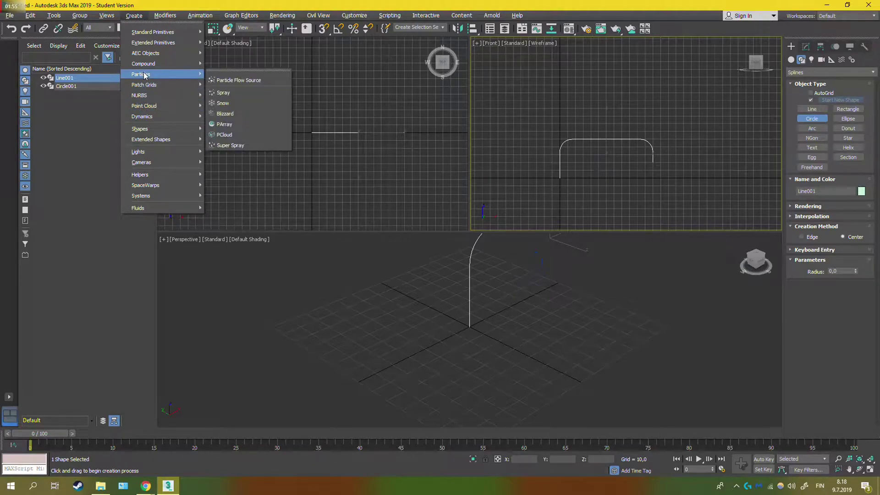
click(231, 154)
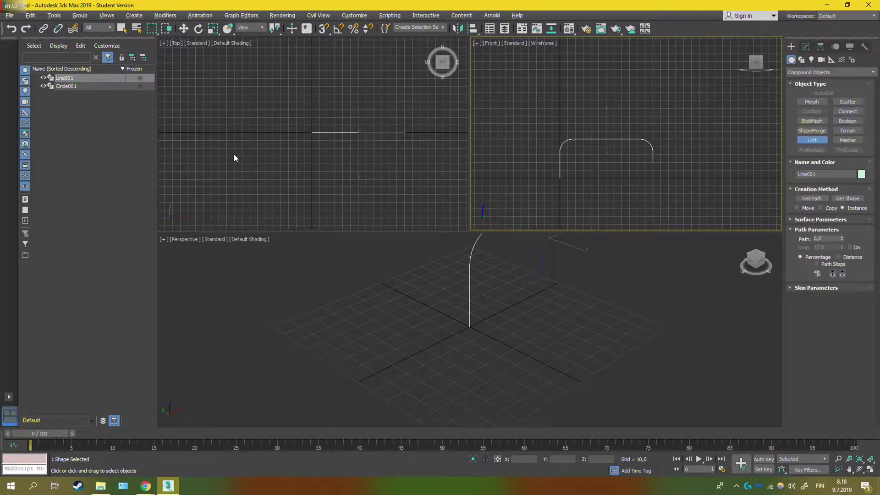
click(848, 198)
click(600, 162)
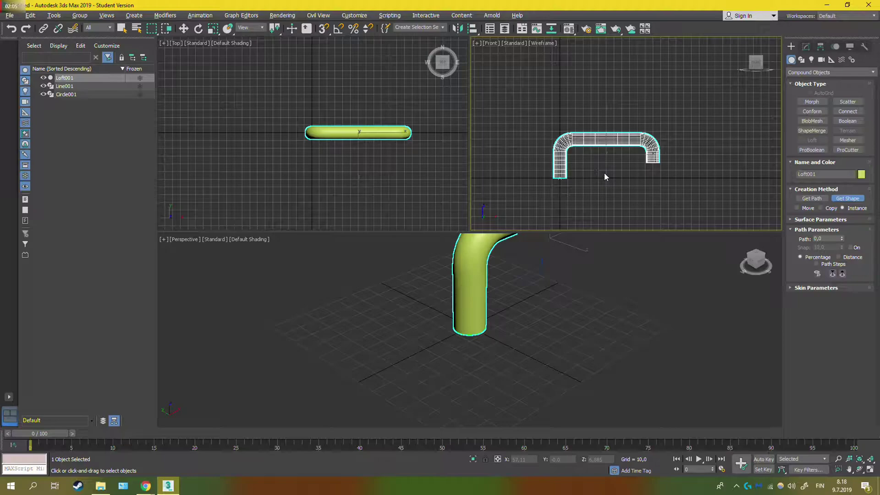
Open the loft's Scale deformation curve and insert two corner points near its start, at about 4 and 8
key(w)
click(806, 47)
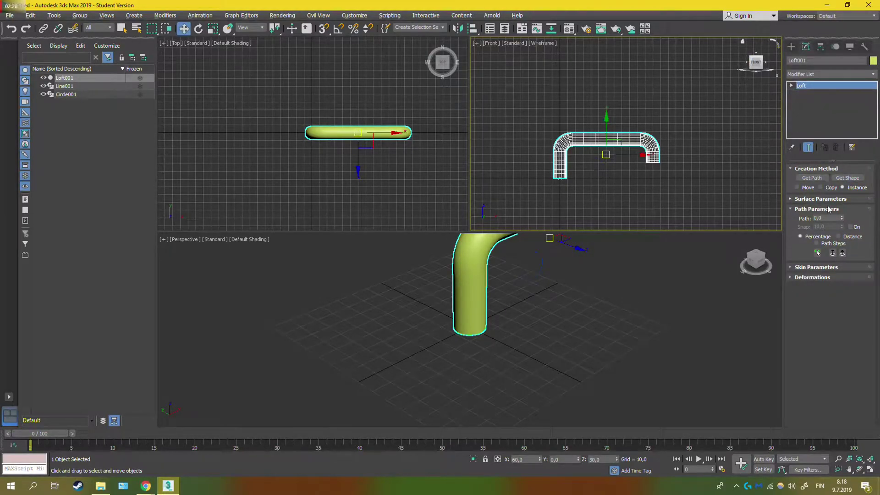
click(789, 278)
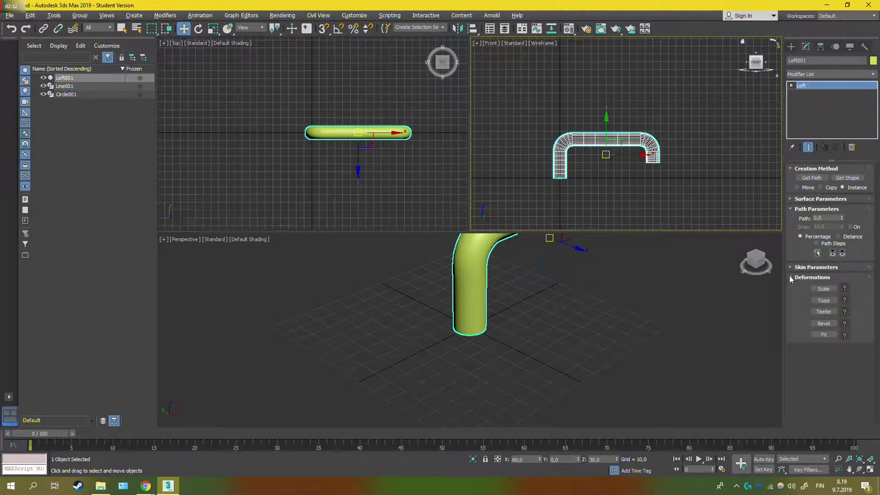
click(827, 289)
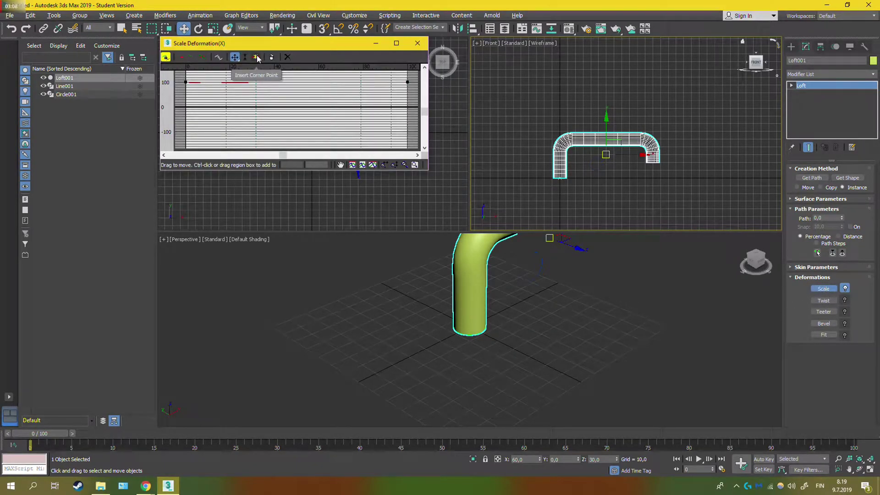
click(257, 58)
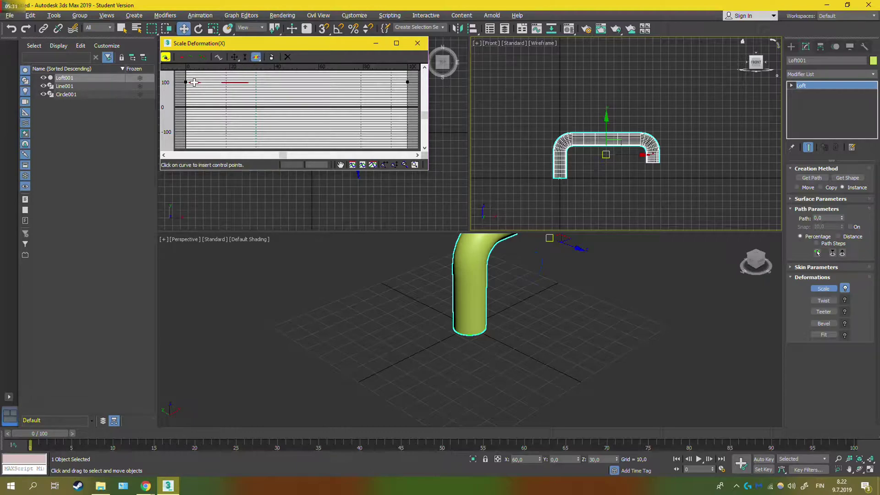
click(195, 82)
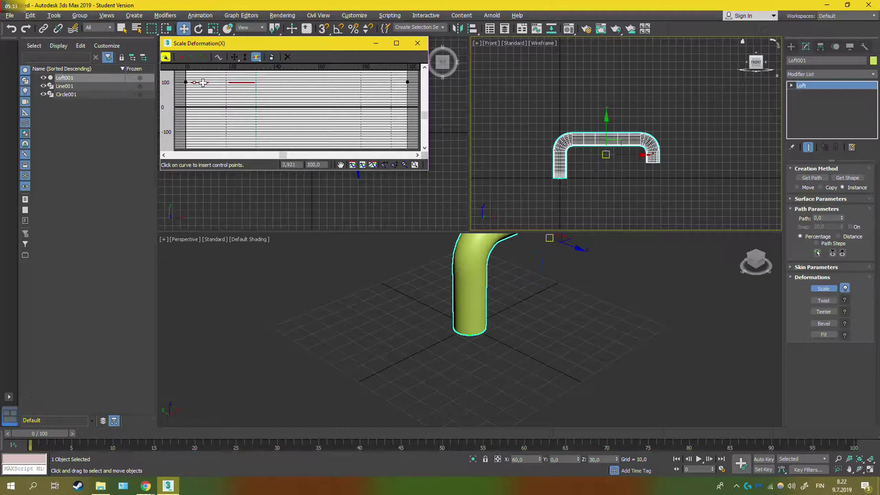
click(203, 82)
Enlarge and reposition the Scale Deformation window, and raise the curve's first control point to about 300
click(234, 57)
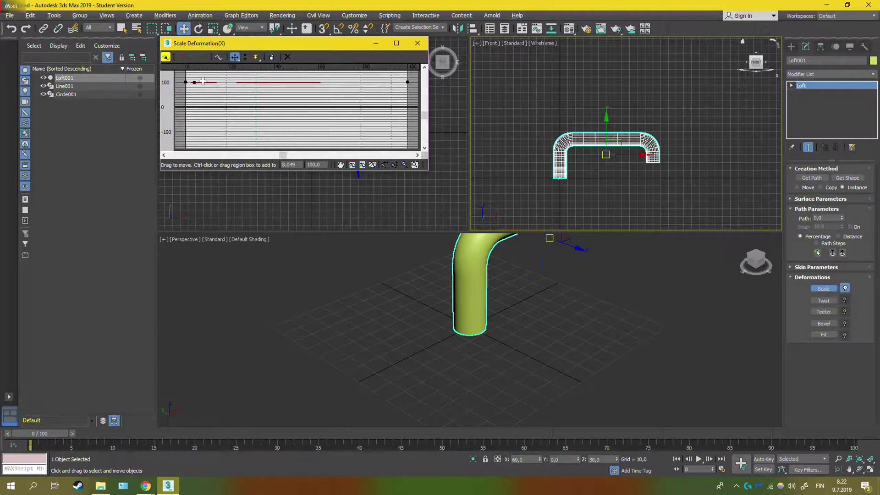
drag(203, 82, 196, 132)
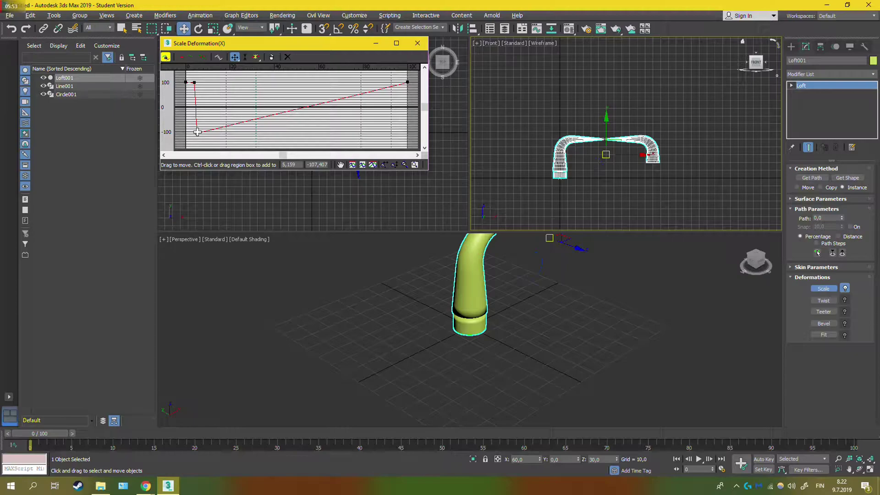
key(ctrl+z)
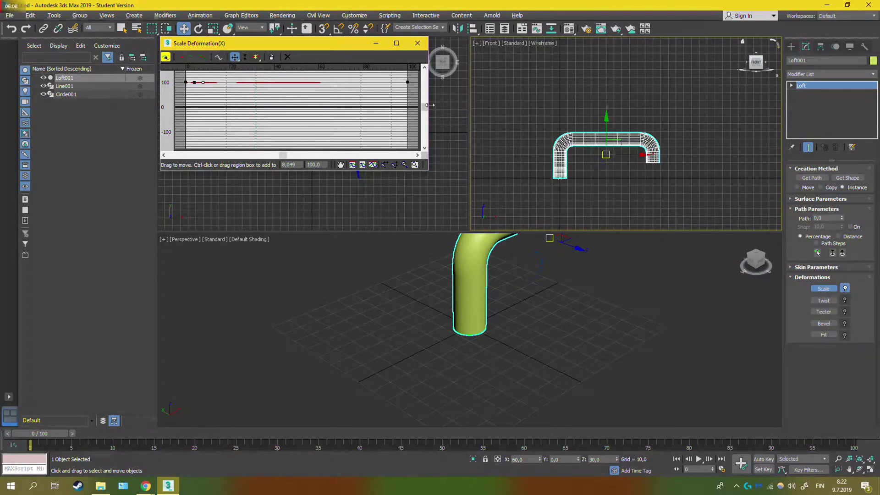
drag(429, 174, 495, 331)
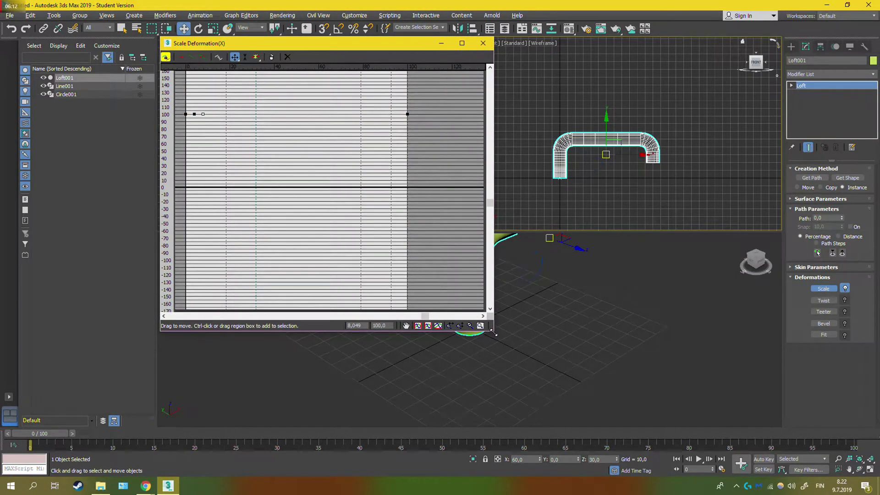
drag(271, 46, 202, 99)
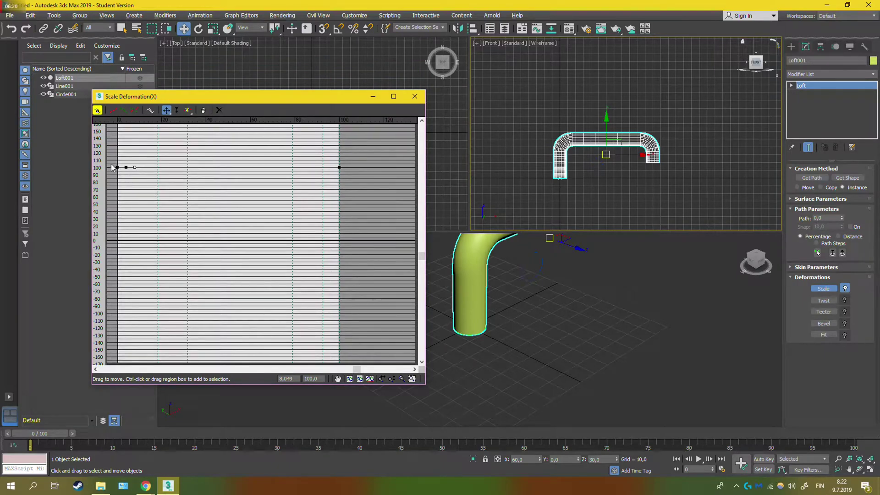
drag(116, 166, 117, 130)
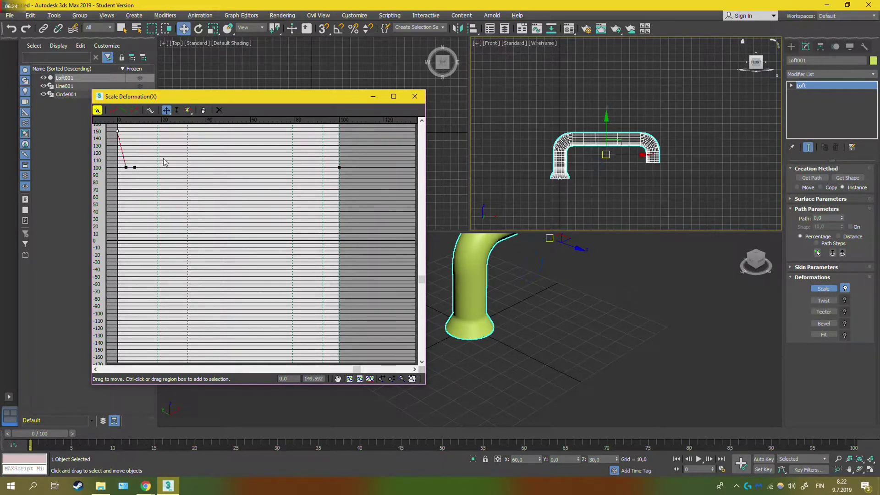
drag(423, 280, 422, 213)
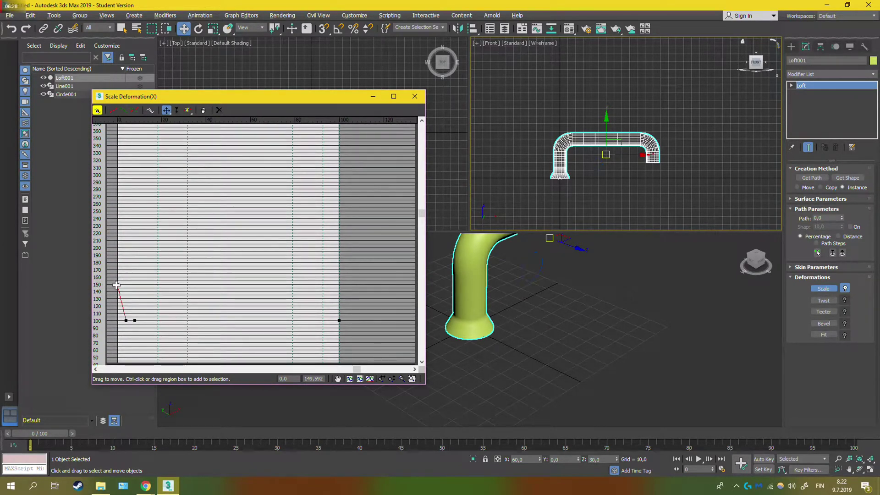
drag(118, 282, 117, 174)
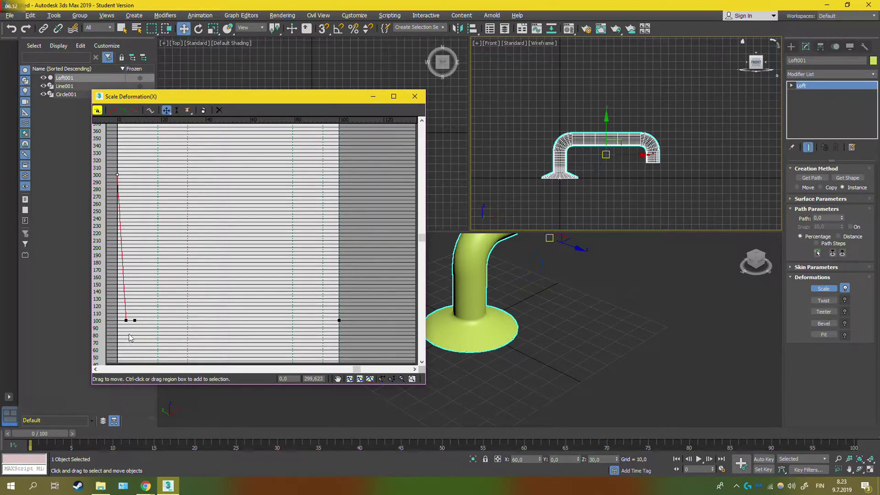
Move the curve's second control point to position about 5.2 and scale about 263, and close the deformation editor
drag(126, 320, 127, 176)
click(135, 319)
mouse_move(135, 319)
mouse_down()
mouse_move(138, 304)
mouse_move(138, 317)
mouse_up()
key(ctrl+z)
key(ctrl+z)
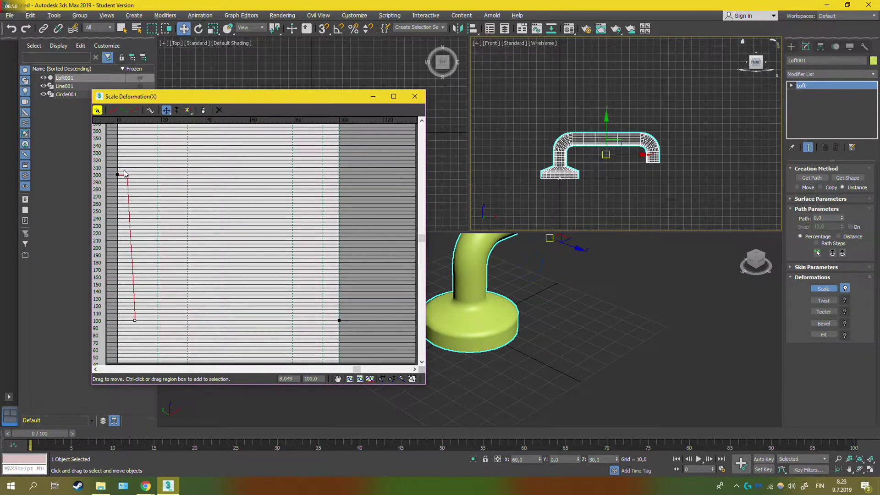
drag(127, 176, 128, 200)
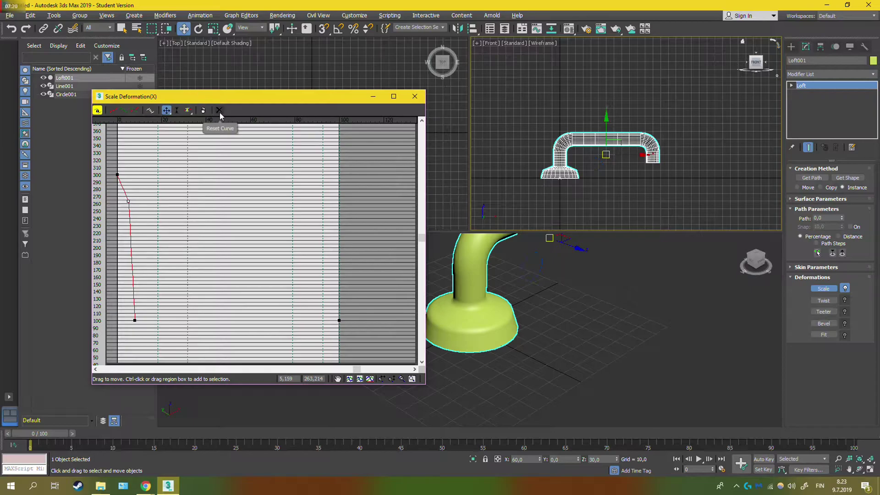
click(415, 96)
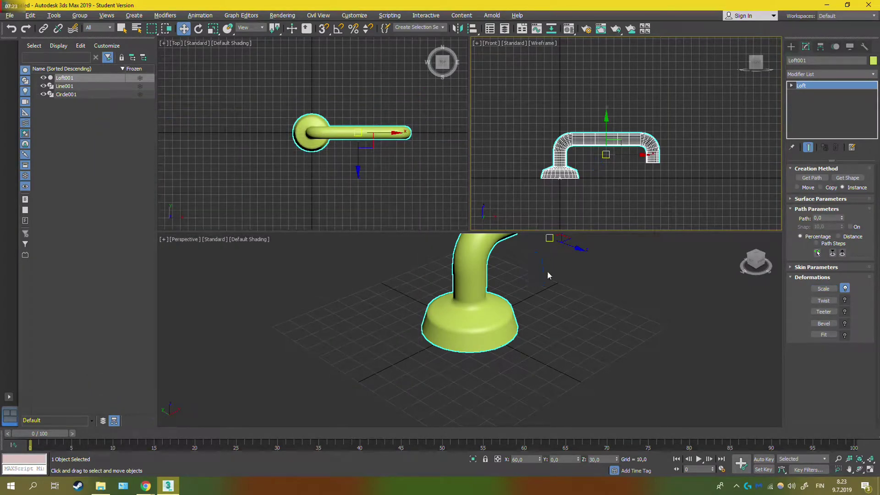
Give the first material slot a Perlin Marble map as its diffuse color and assign the material to the lofted pipe
alt+middle_drag(547, 262, 520, 310)
click(849, 469)
drag(611, 273, 526, 330)
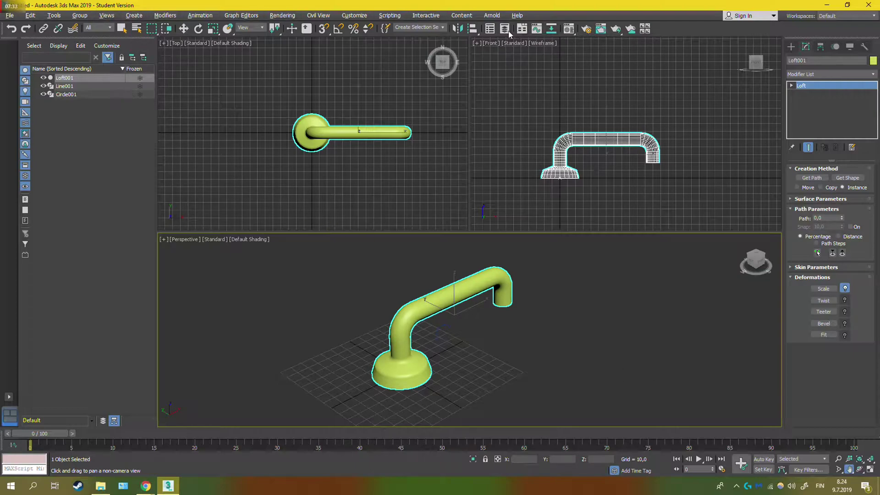
click(569, 29)
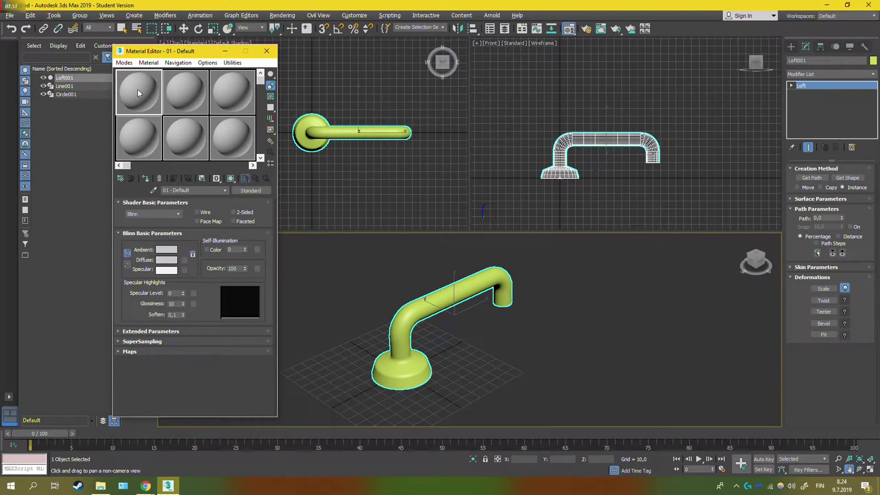
click(193, 255)
click(184, 260)
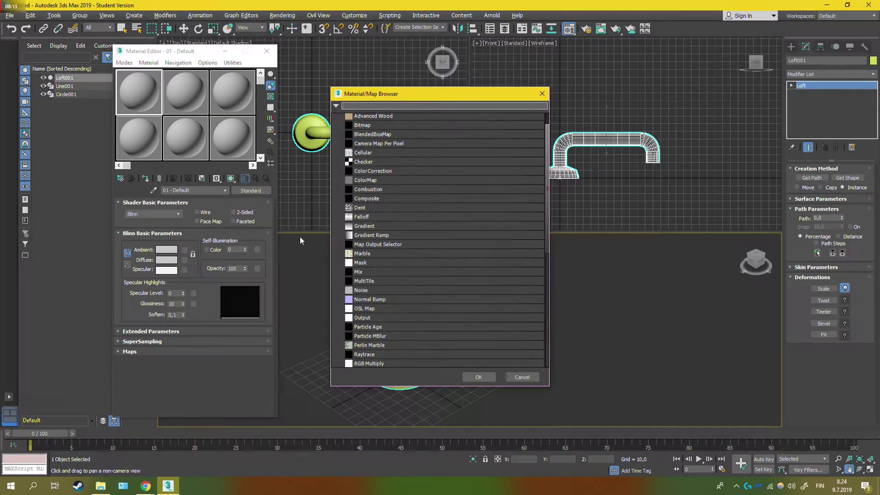
scroll(381, 215, down, 1)
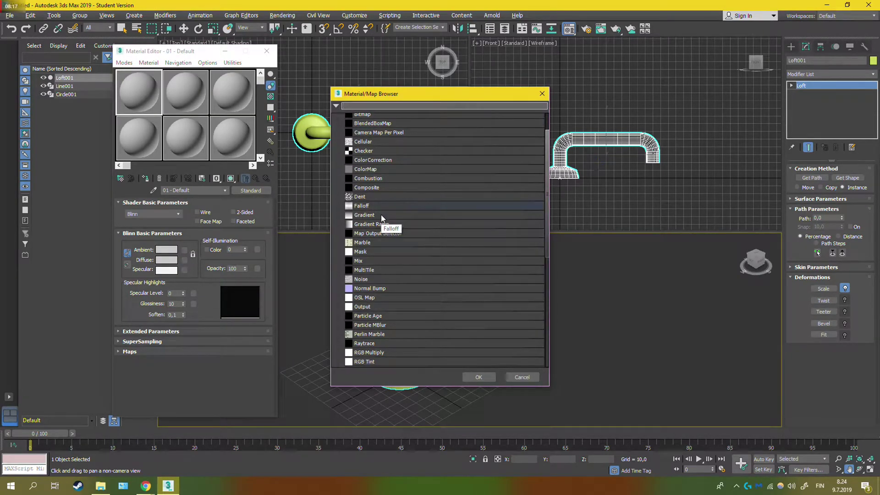
scroll(381, 214, down, 2)
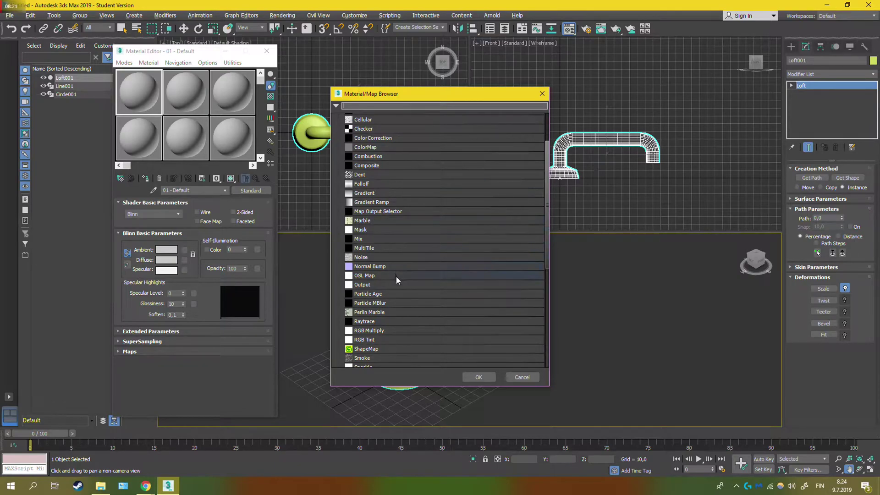
scroll(396, 277, down, 3)
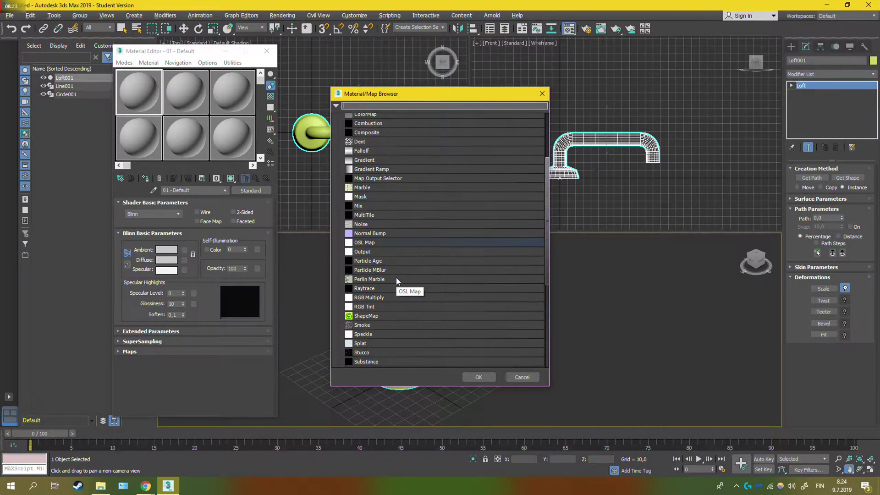
click(383, 278)
click(478, 377)
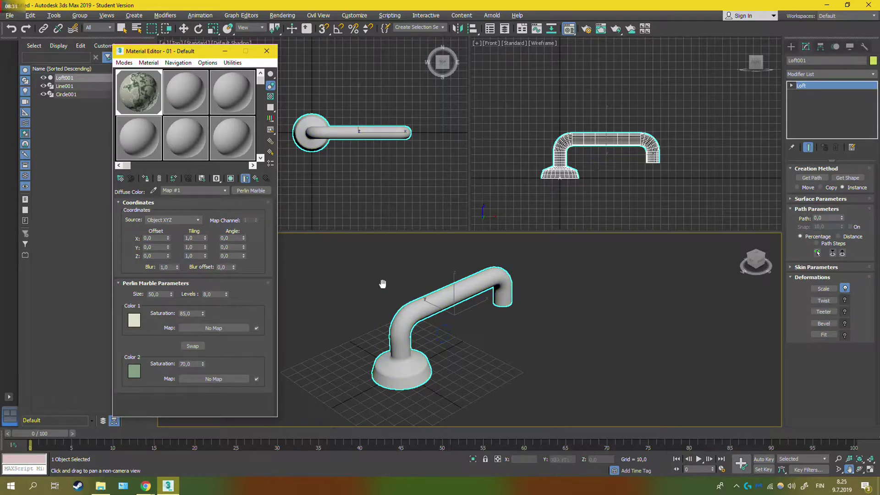
Show the marble material shaded on the pipe in the viewports and close the Material Editor
click(231, 179)
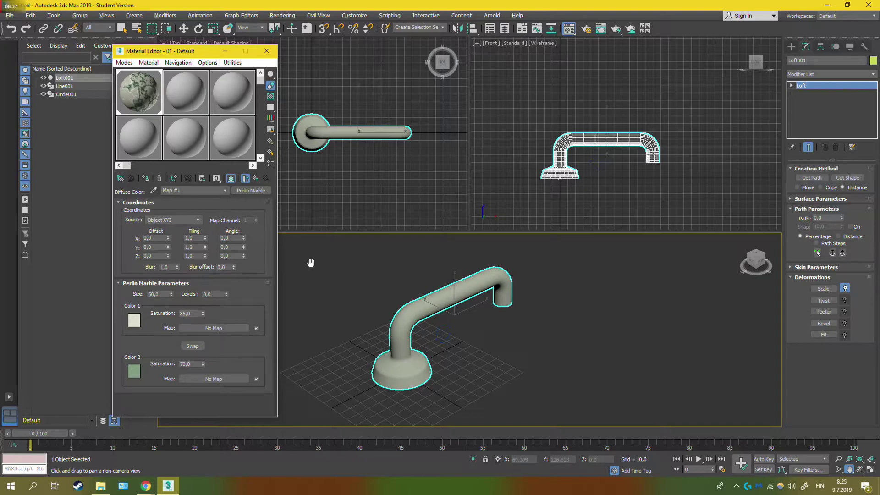
click(266, 51)
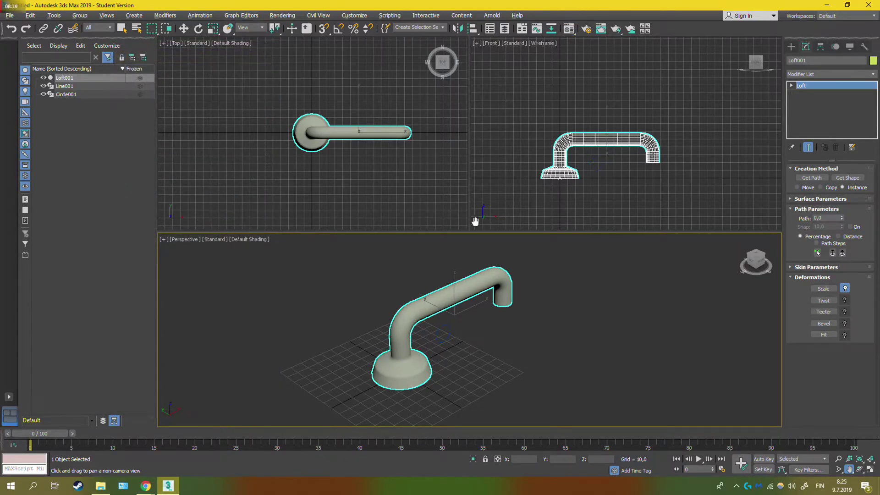
mouse_move(541, 360)
middle_down()
mouse_move(532, 358)
mouse_move(540, 352)
middle_up()
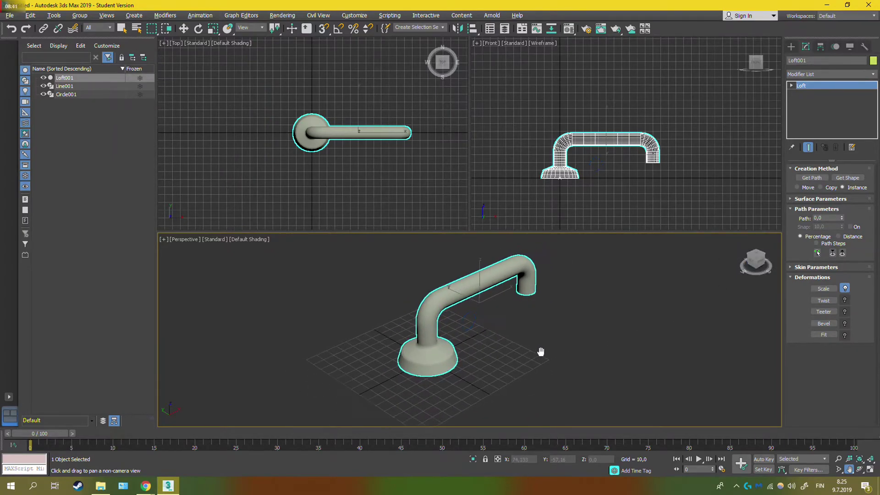